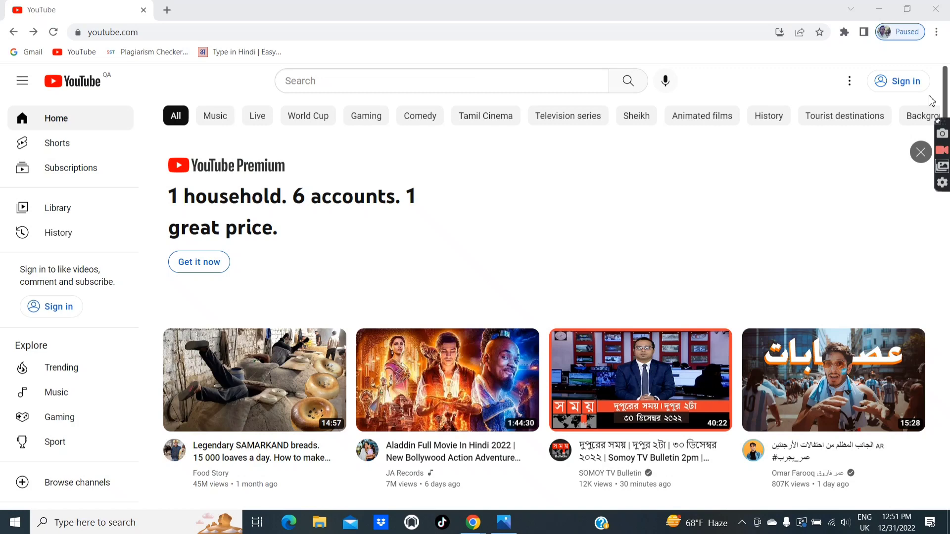
Step: Sign in to YouTube using another account, clearing the autofilled email from the field
click(900, 85)
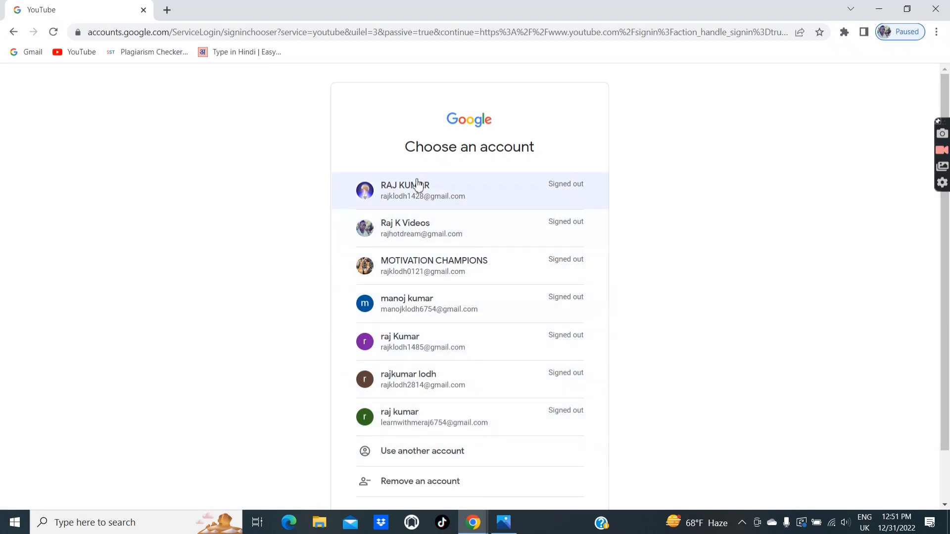
scroll(518, 359, down, 1)
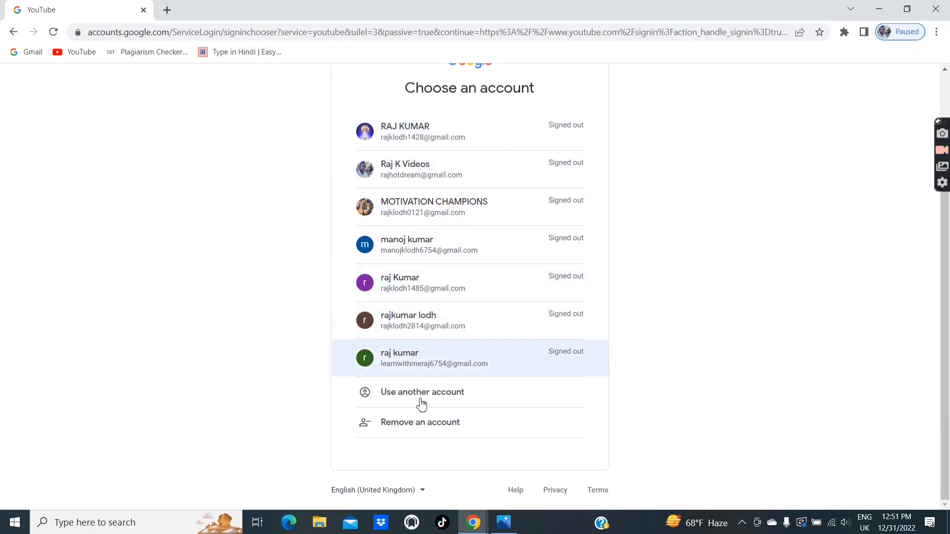
click(477, 395)
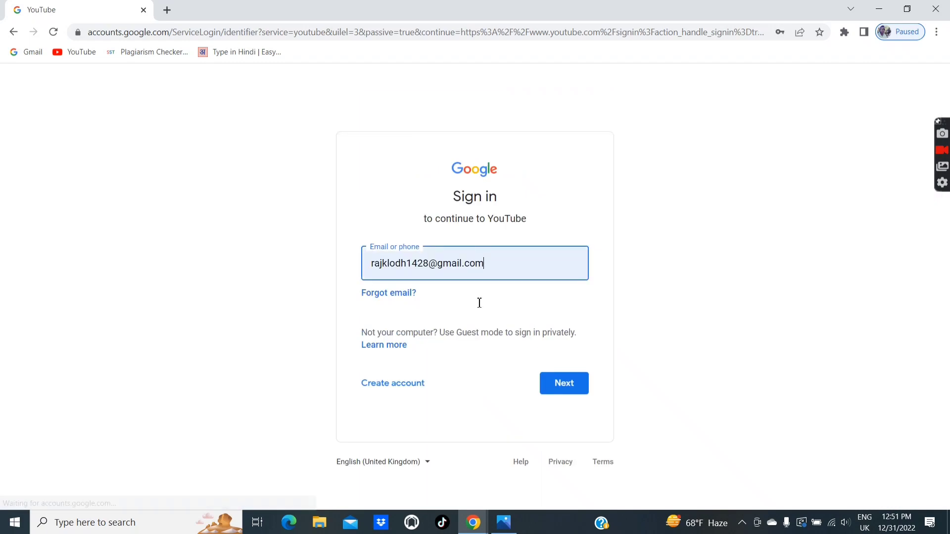
click(507, 266)
key(BackSpace)
key(BackSpace)
key(BackSpace)
key(BackSpace)
key(BackSpace)
key(BackSpace)
key(BackSpace)
key(BackSpace)
key(BackSpace)
key(BackSpace)
key(BackSpace)
key(BackSpace)
key(BackSpace)
key(BackSpace)
key(BackSpace)
key(BackSpace)
key(BackSpace)
key(BackSpace)
key(BackSpace)
key(BackSpace)
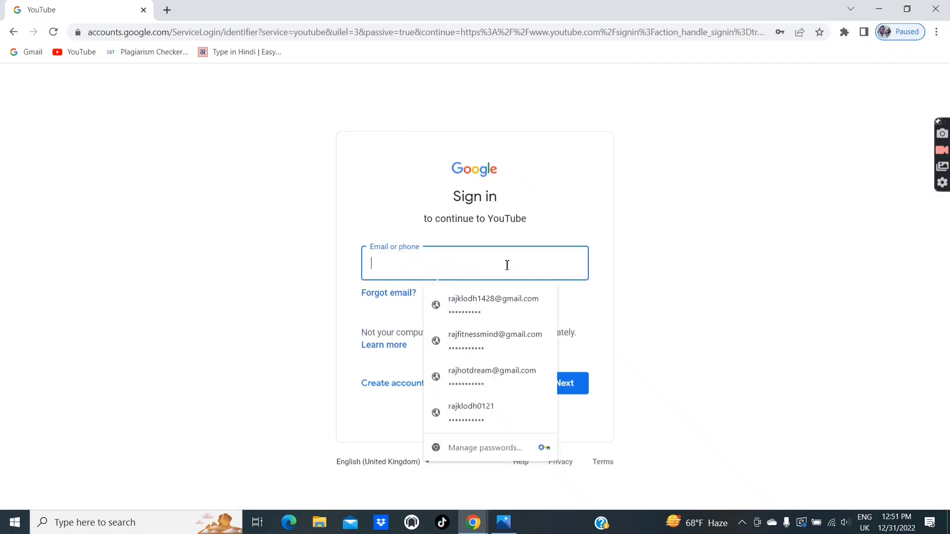
click(687, 266)
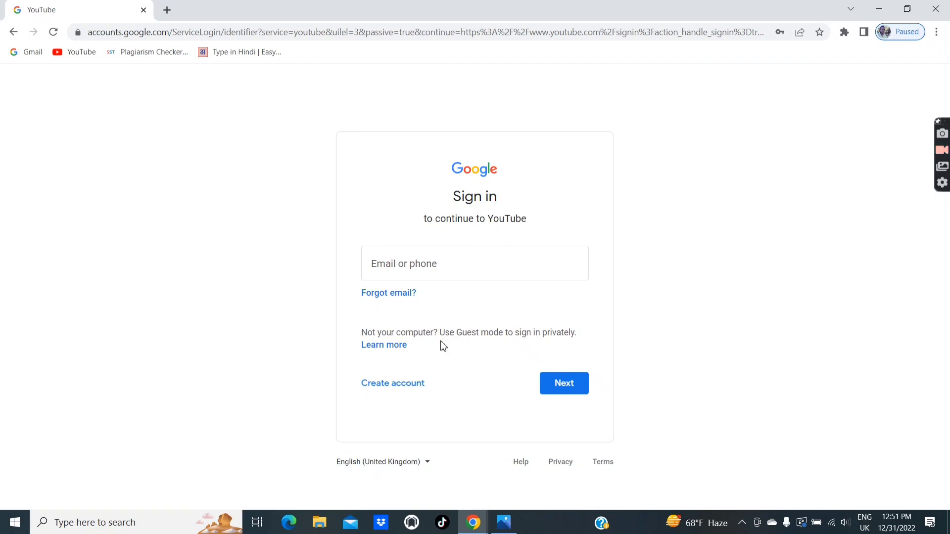
Step: Create a new Google account 'For myself'
click(395, 390)
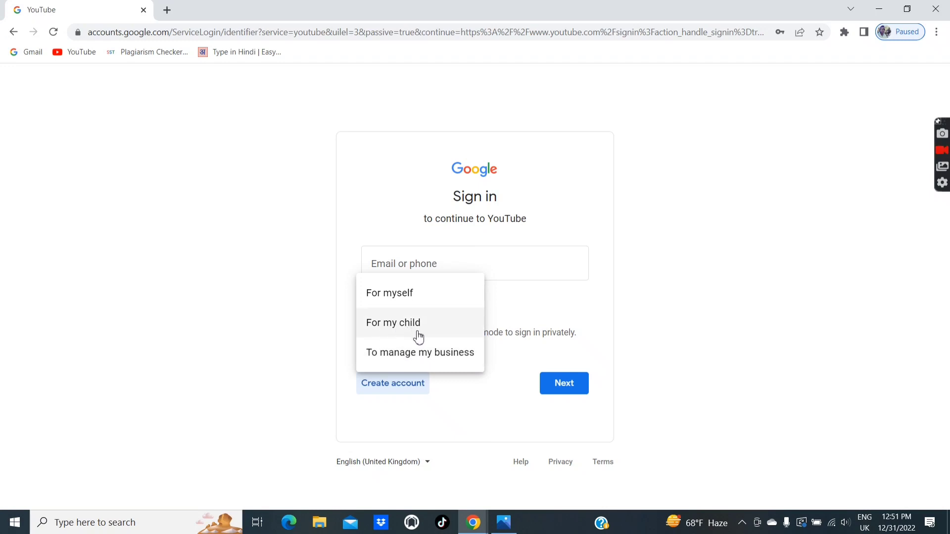
click(399, 299)
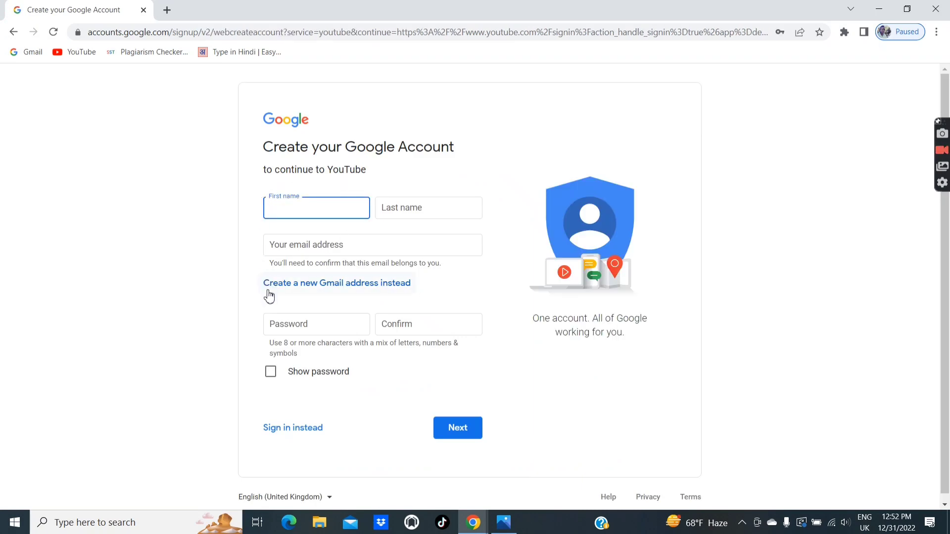
Step: Opt for a new Gmail address and enter the account holder's first and last name
click(342, 285)
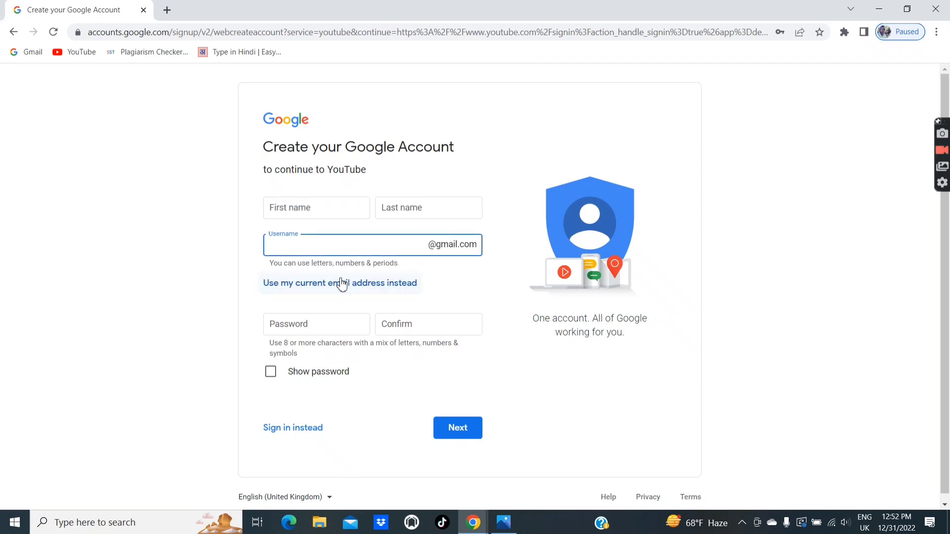
click(327, 208)
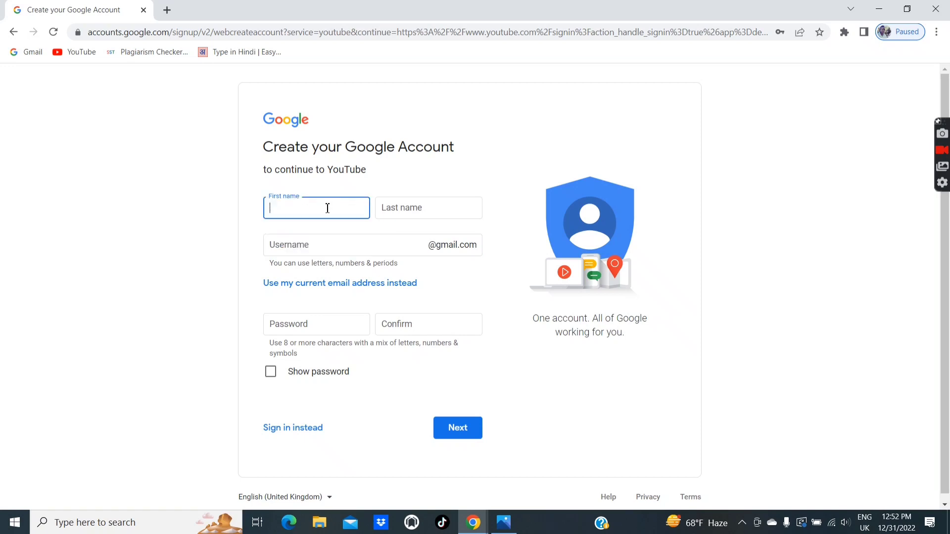
text(raj)
click(407, 210)
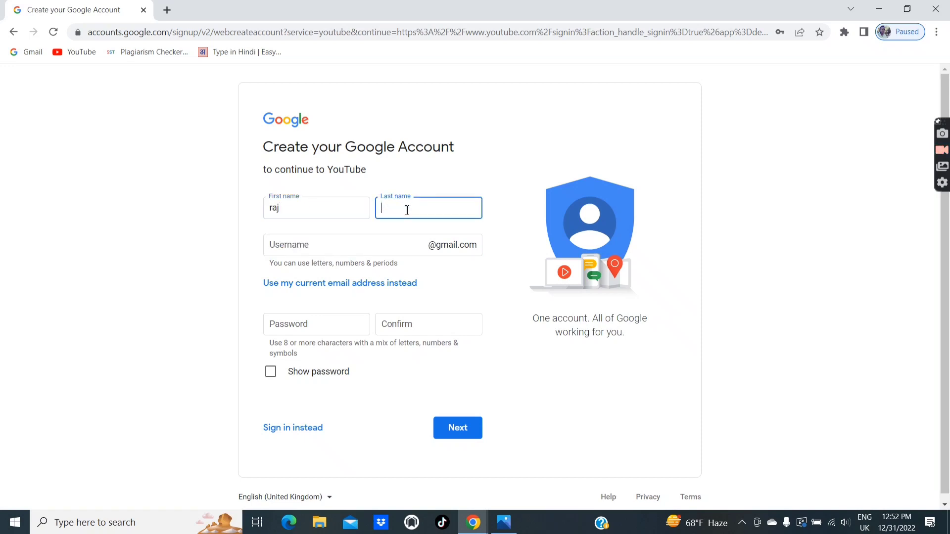
text(kumar)
Step: Choose a new Gmail username, then enter the account password and its confirmation
click(357, 251)
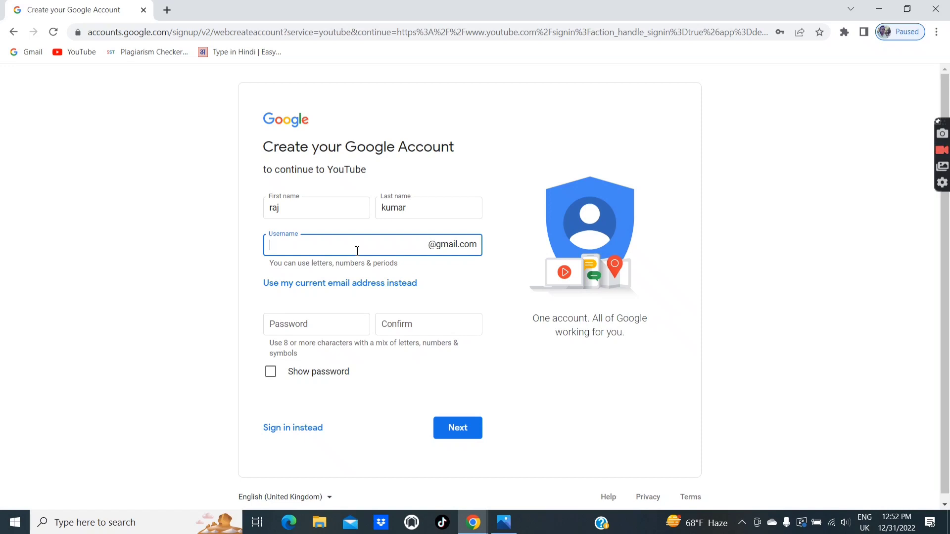
click(312, 327)
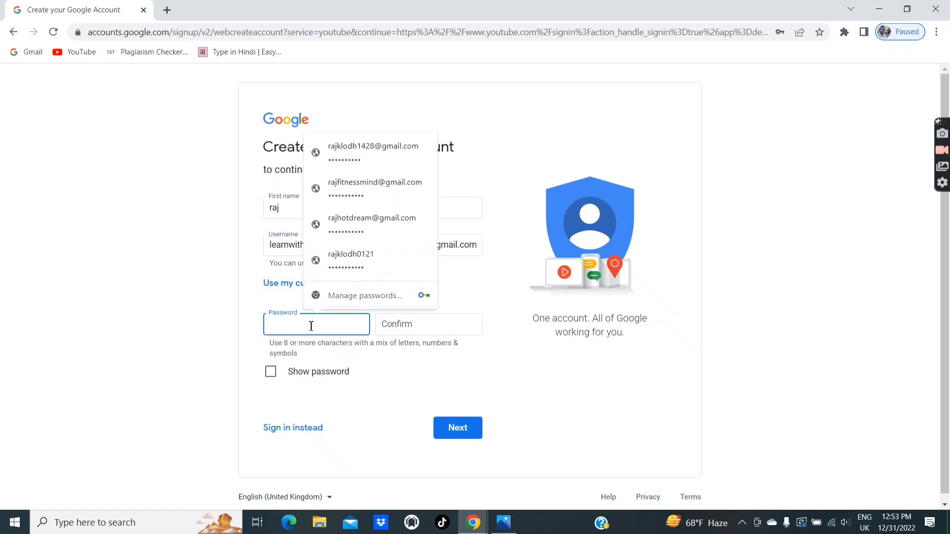
text(••••••••)
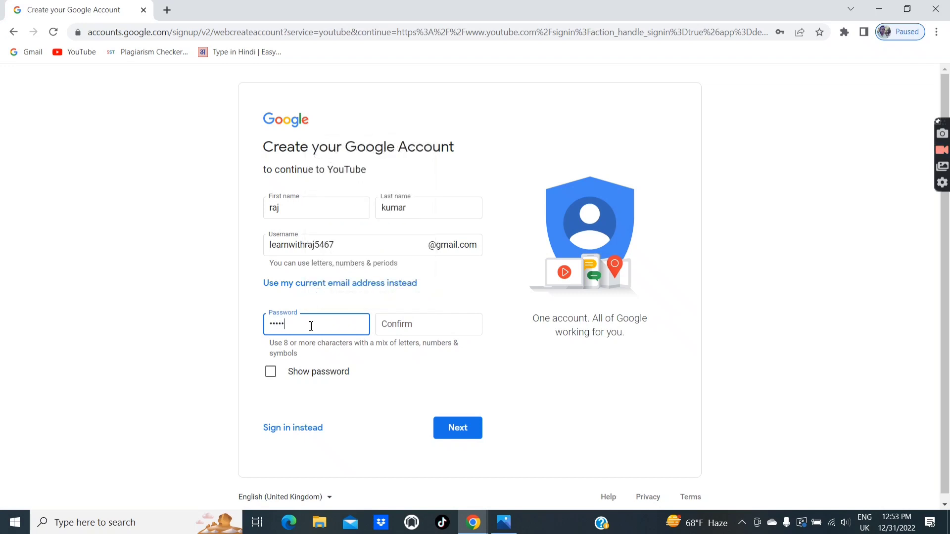
text(•••••)
click(403, 326)
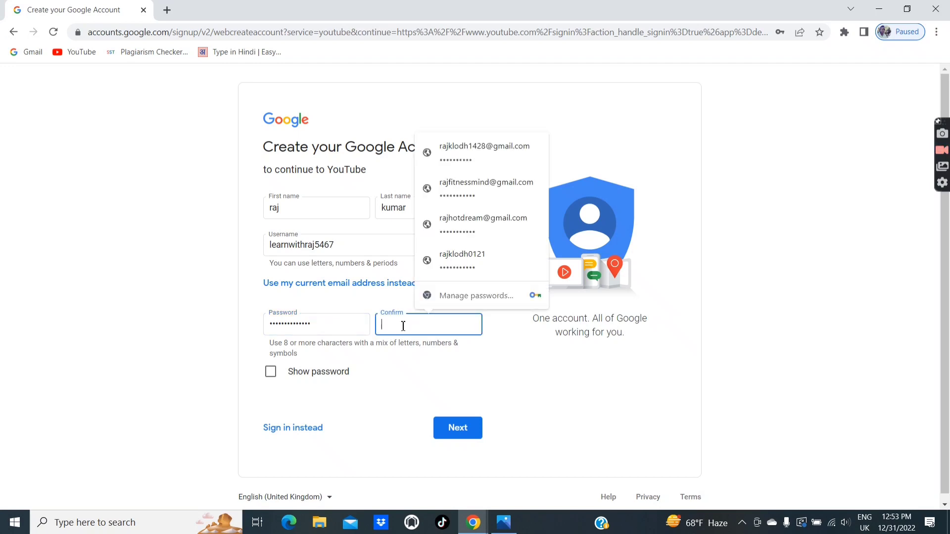
text(•••••••)
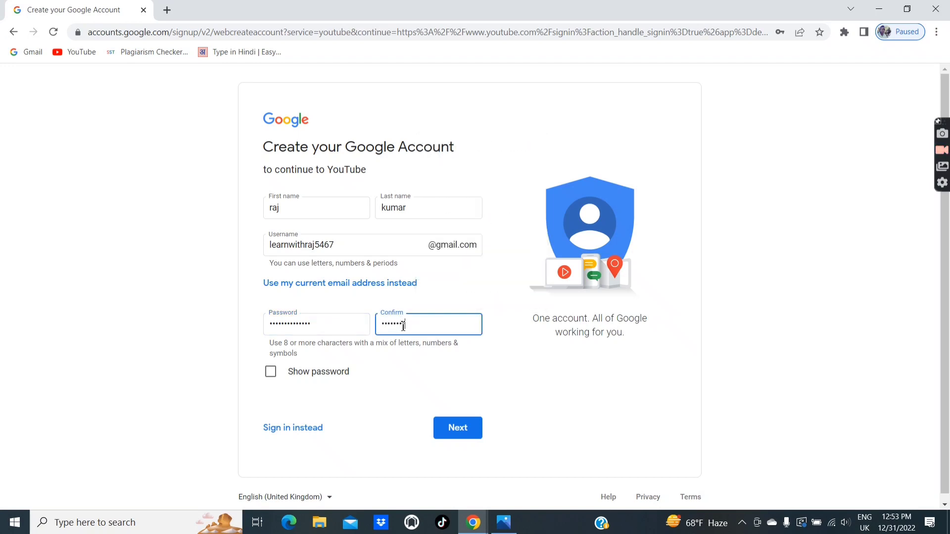
text(•••••••)
Step: Submit the sign-up form, then enter the phone number and a 14 March birth date
click(462, 428)
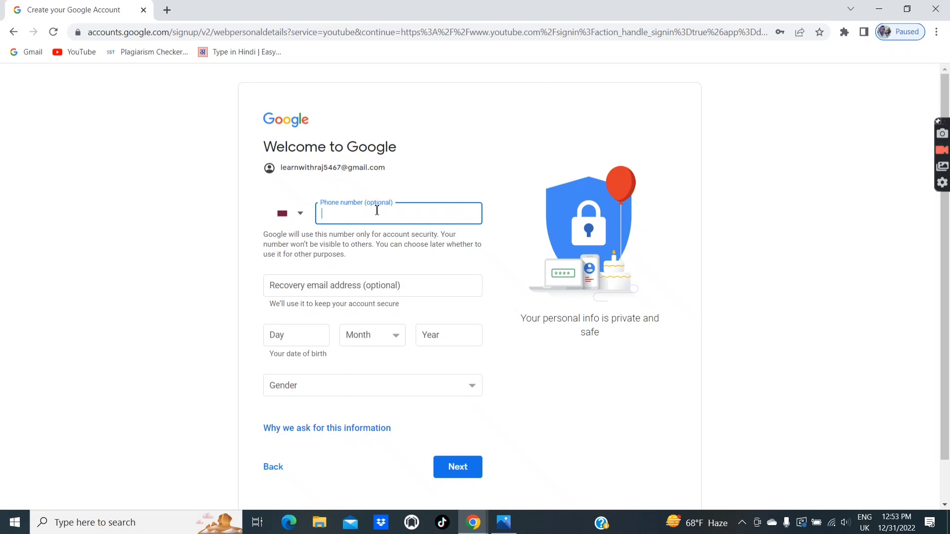
text(66892951)
click(300, 339)
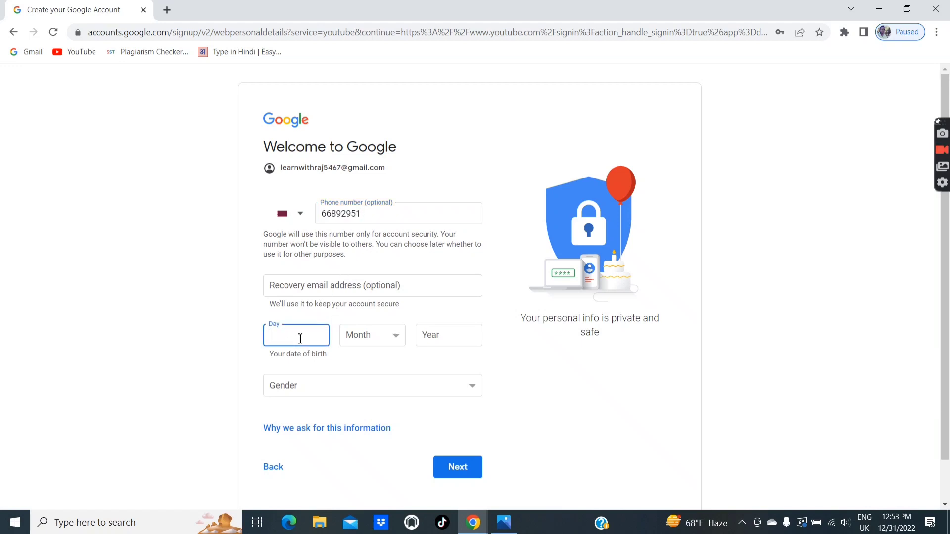
text(14)
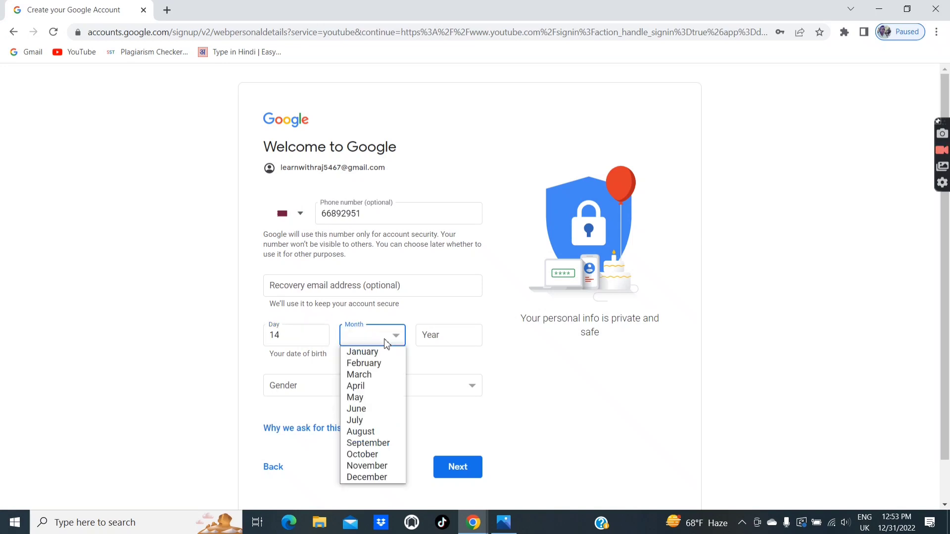
click(370, 375)
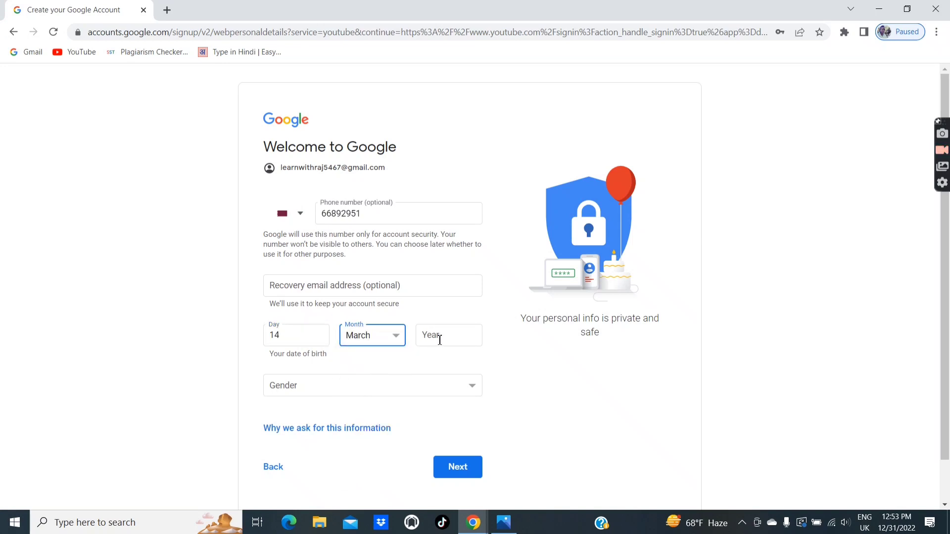
click(440, 340)
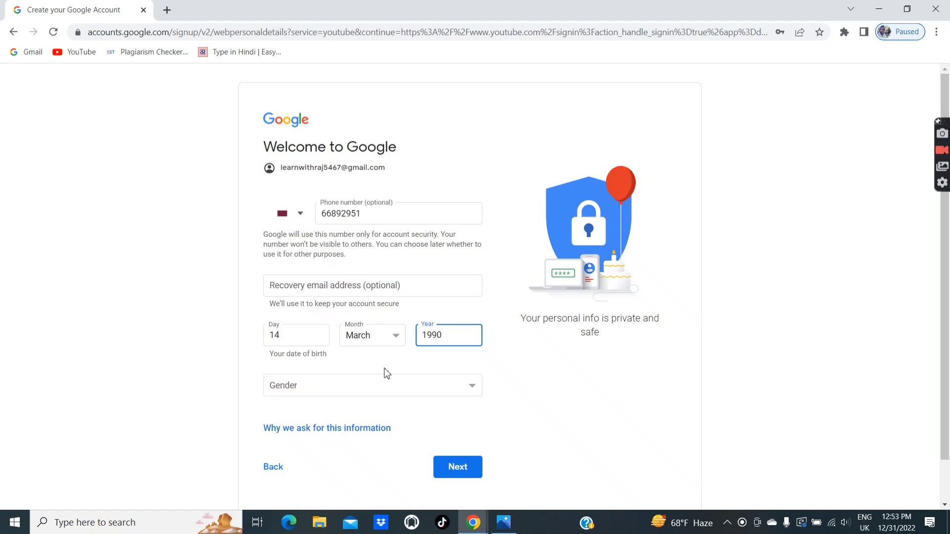
Step: Set the gender to Male and continue to Privacy and Terms
click(427, 390)
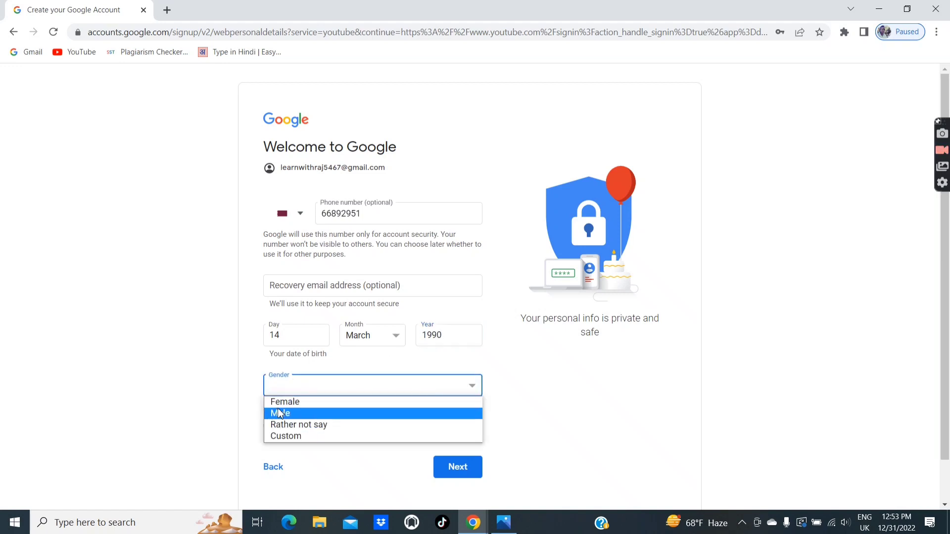
click(304, 414)
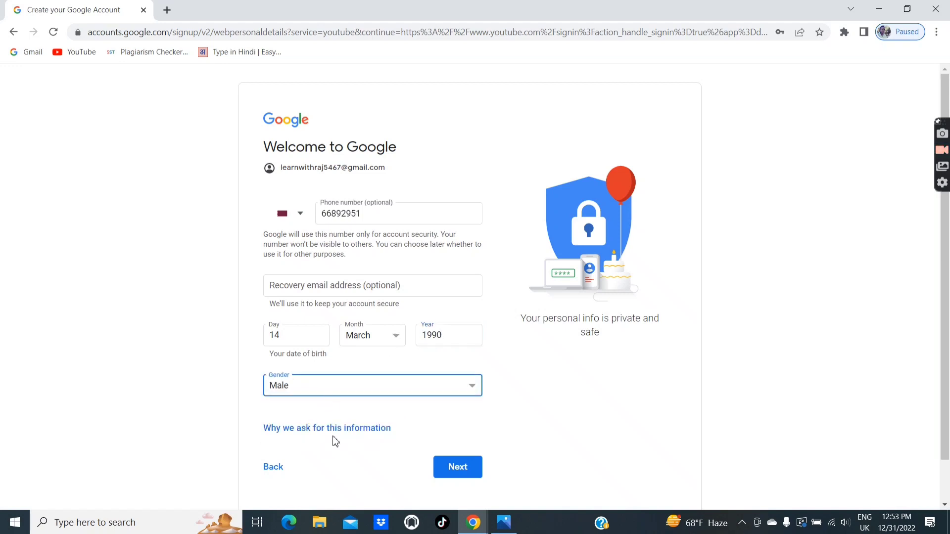
click(470, 467)
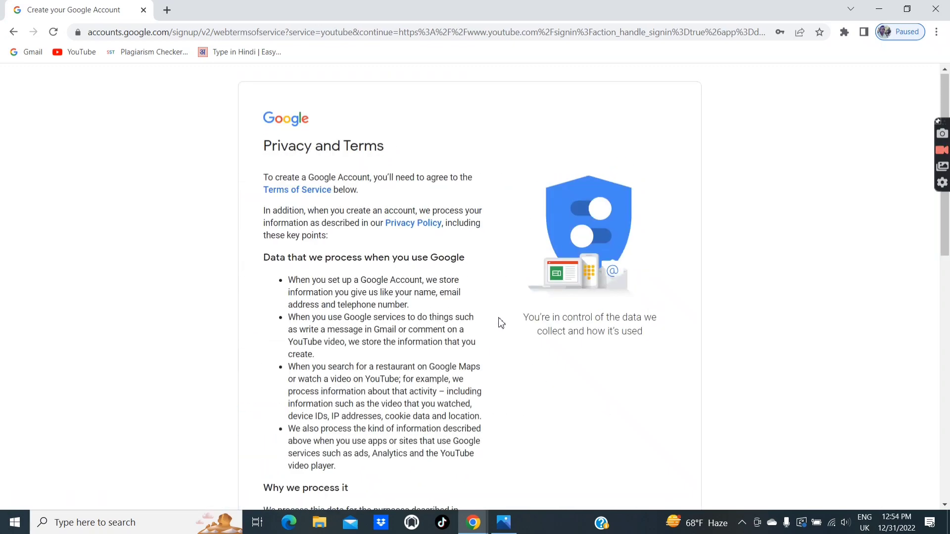
Step: Scroll through Privacy and Terms and agree, finishing the account creation
scroll(501, 323, down, 9)
scroll(501, 323, down, 4)
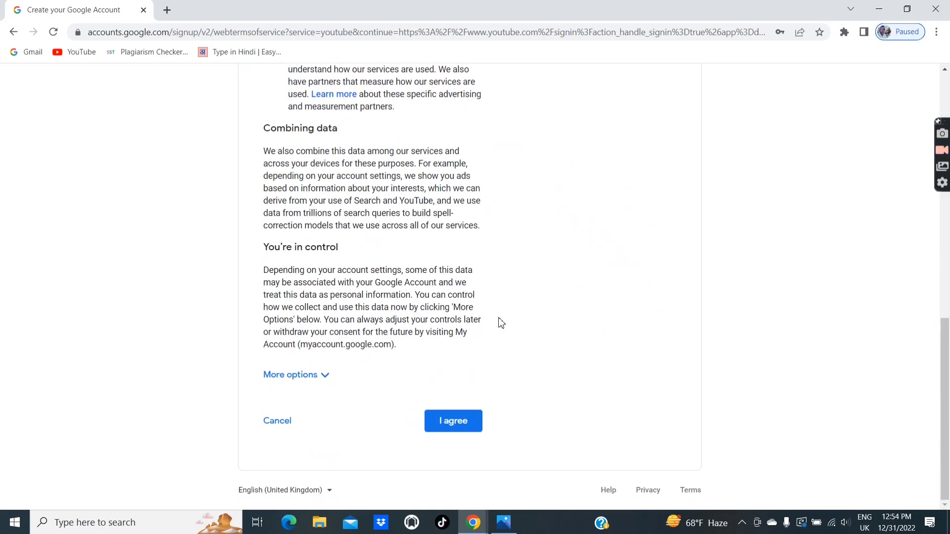
click(451, 422)
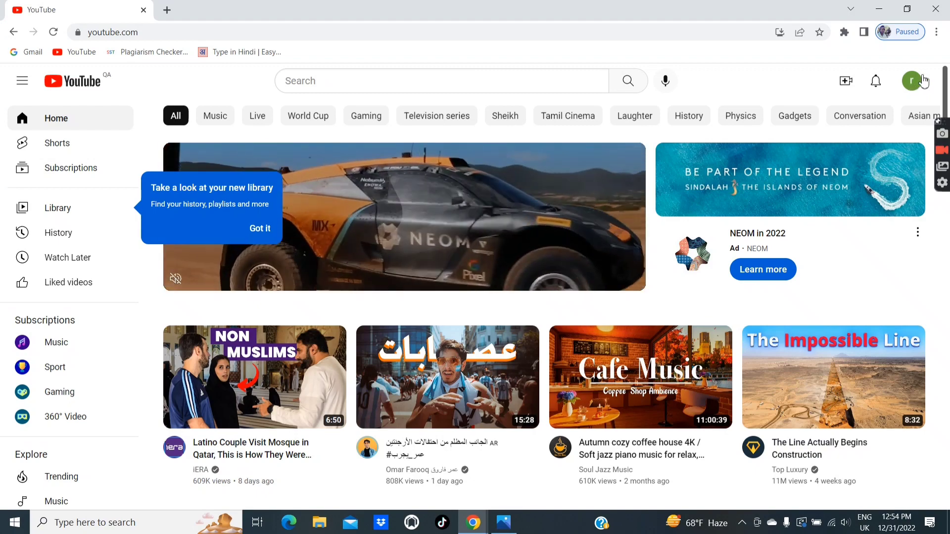
Step: Create a channel from the avatar menu with the name 'learn with raj'
click(911, 86)
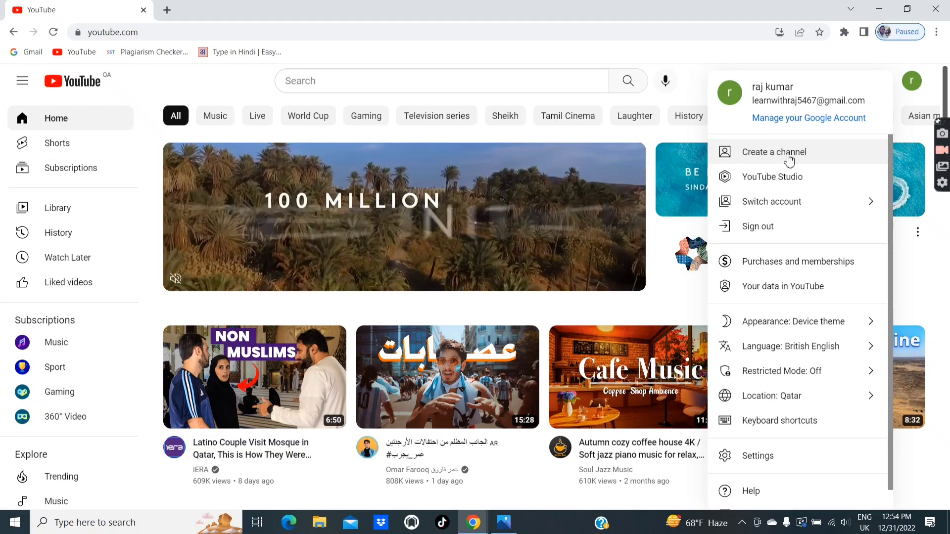
click(790, 154)
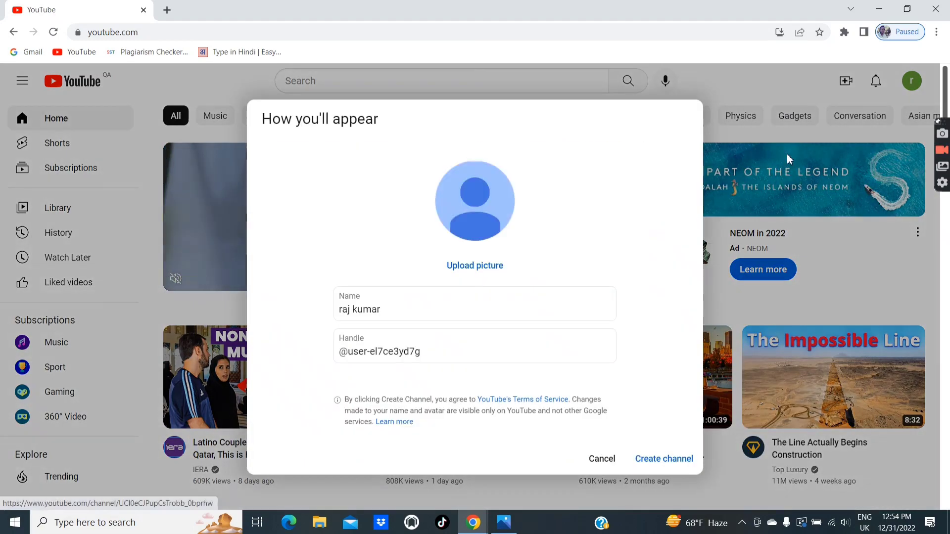
click(397, 304)
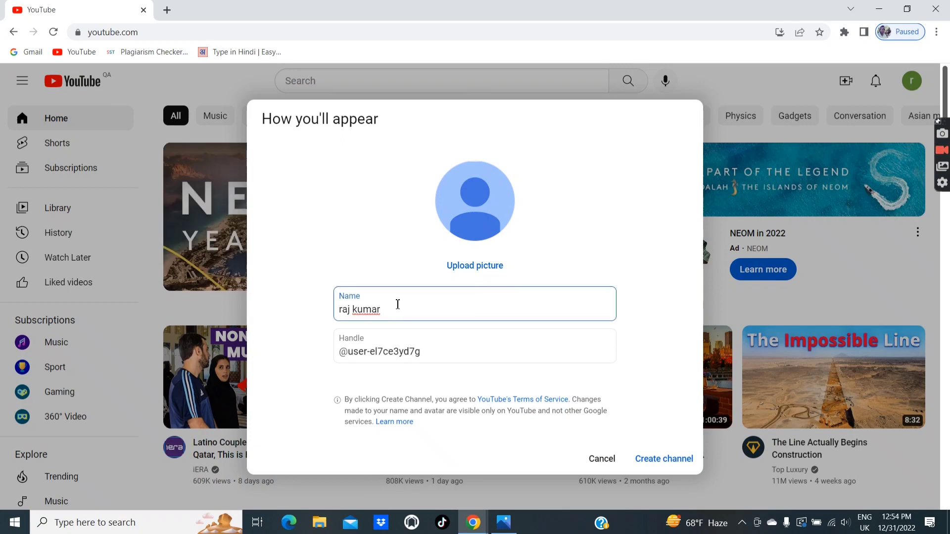
key(BackSpace)
key(BackSpace)
key(BackSpace)
key(BackSpace)
key(BackSpace)
key(BackSpace)
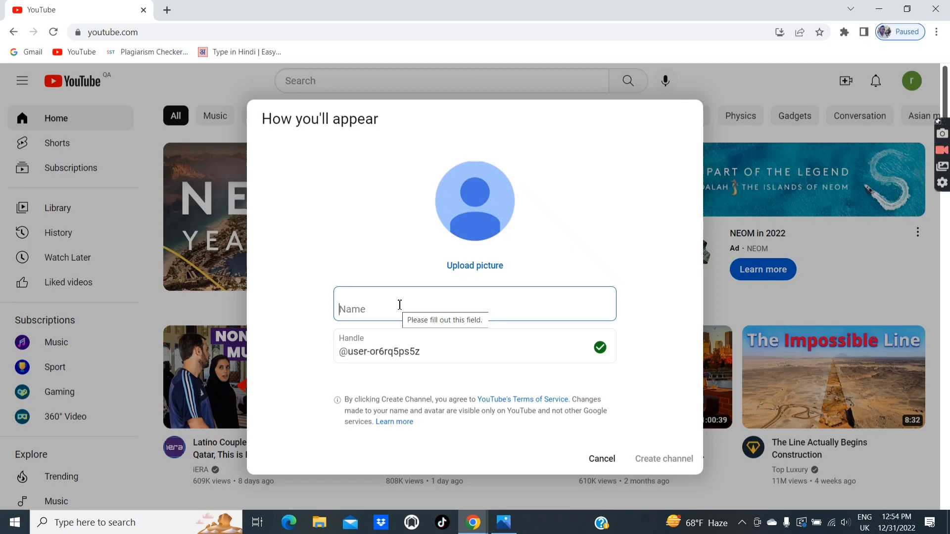
text(lw)
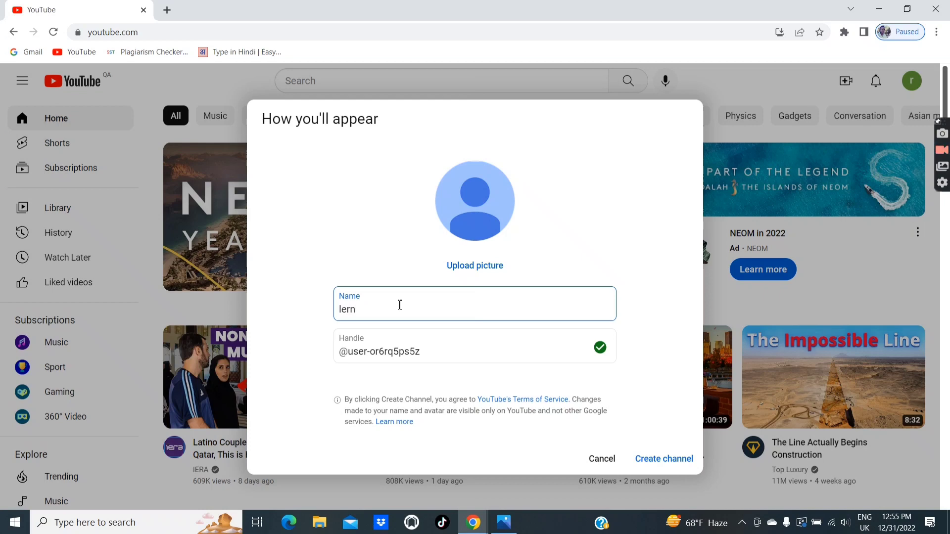
key(BackSpace)
key(BackSpace)
key(BackSpace)
text(ea)
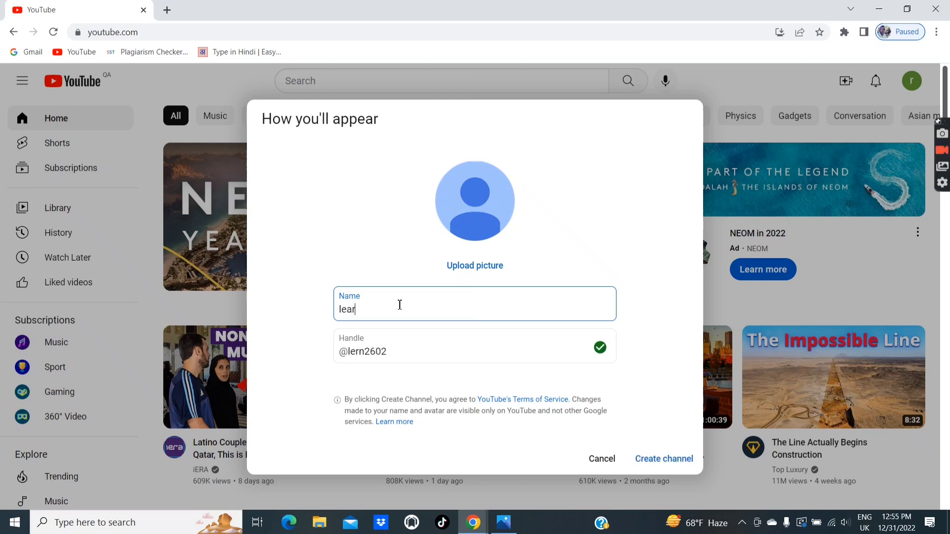
text(rn with raj)
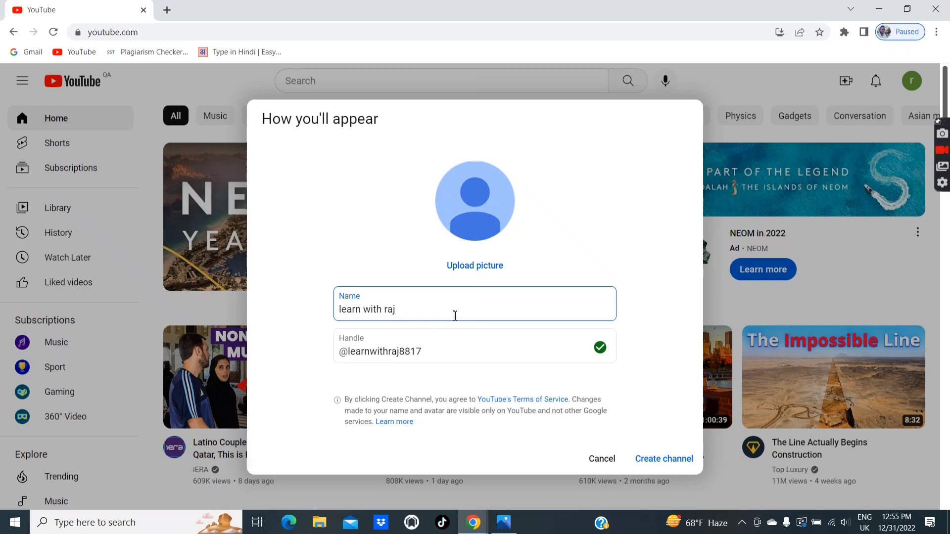
click(671, 464)
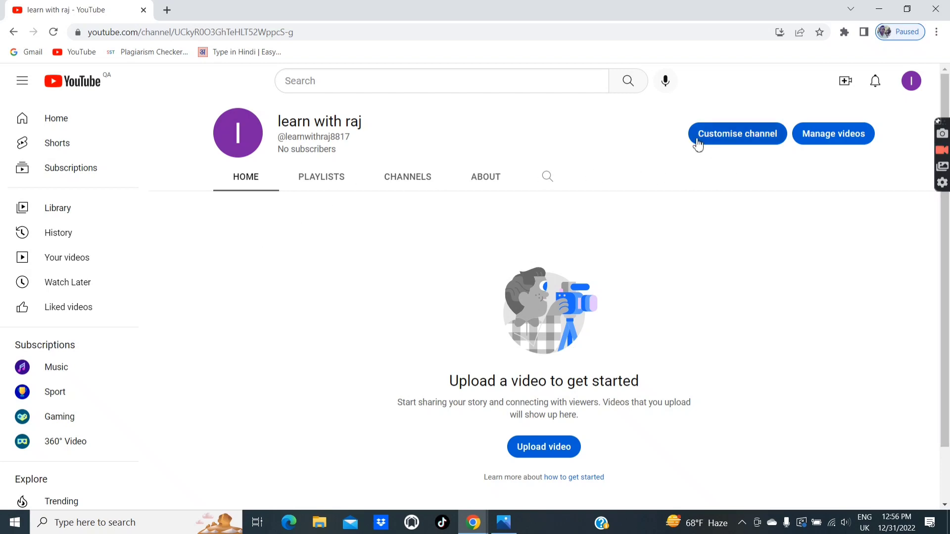
Step: Open the channel in YouTube Studio, dismiss the welcome, and go to Customisation
click(749, 139)
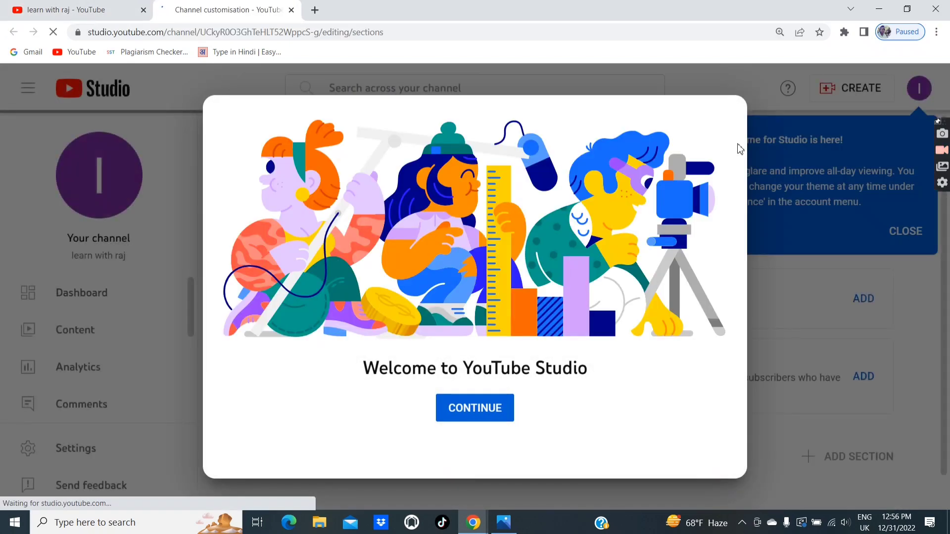
click(500, 408)
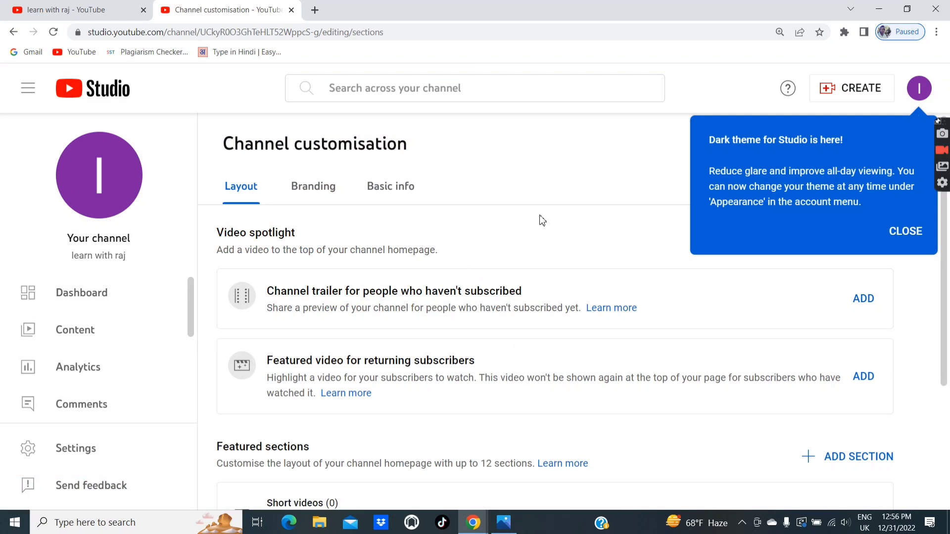
scroll(541, 284, down, 2)
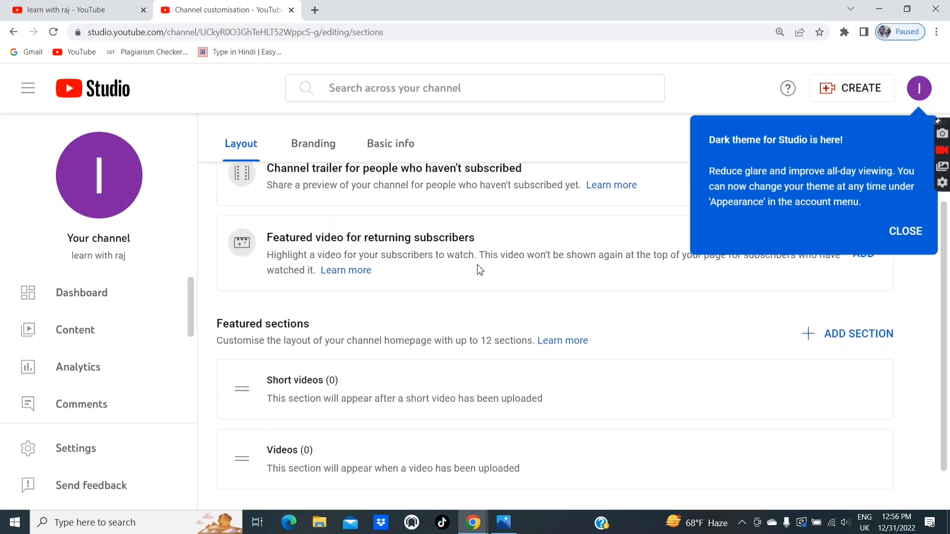
scroll(480, 269, up, 2)
scroll(125, 330, down, 3)
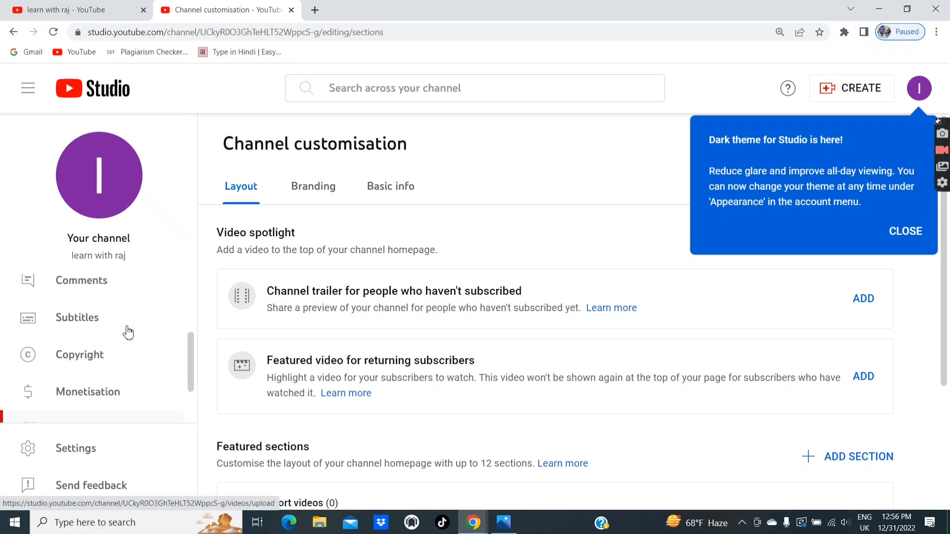
scroll(127, 333, up, 3)
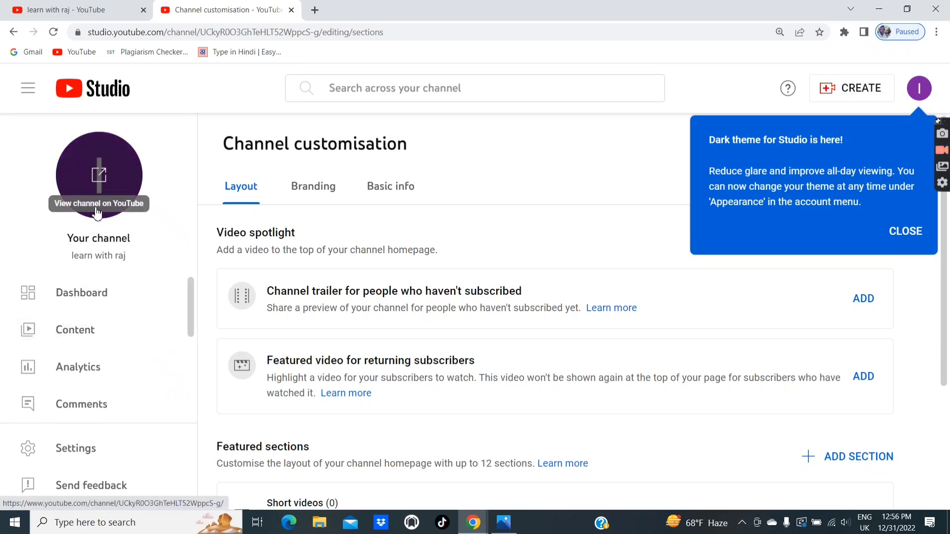
scroll(80, 328, down, 4)
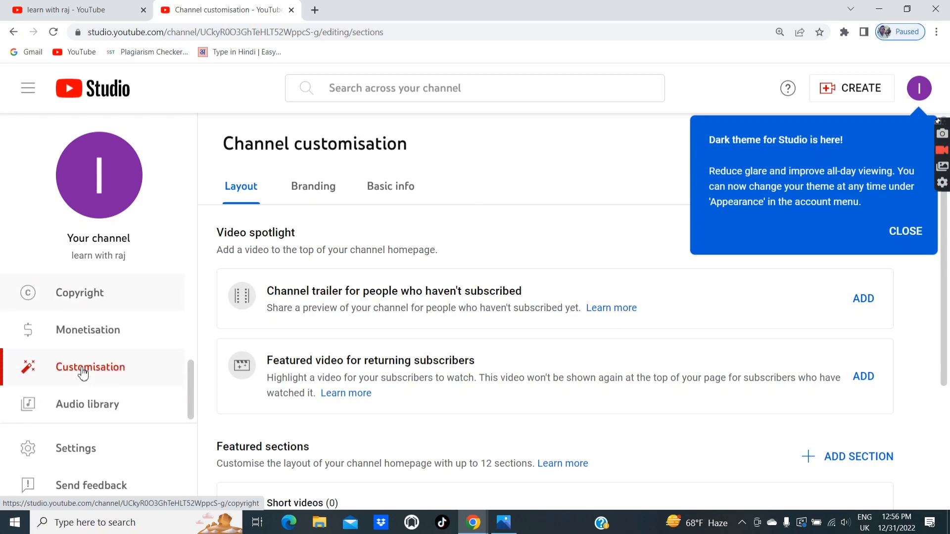
click(108, 377)
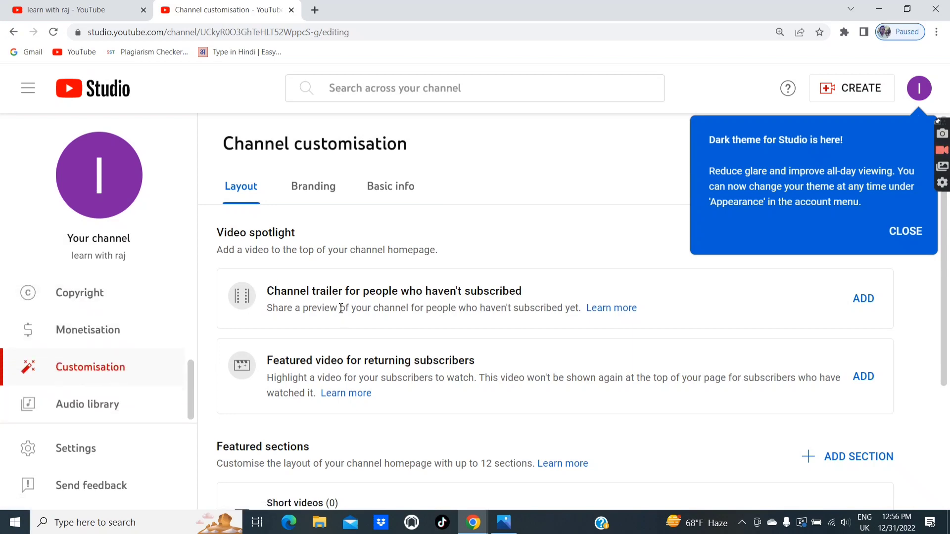
scroll(343, 306, down, 3)
scroll(344, 307, up, 3)
Step: On the Branding tab, upload Keeping-Your-Brain-in-Shape-as-You-Age-removebg-preview as the profile picture
click(323, 193)
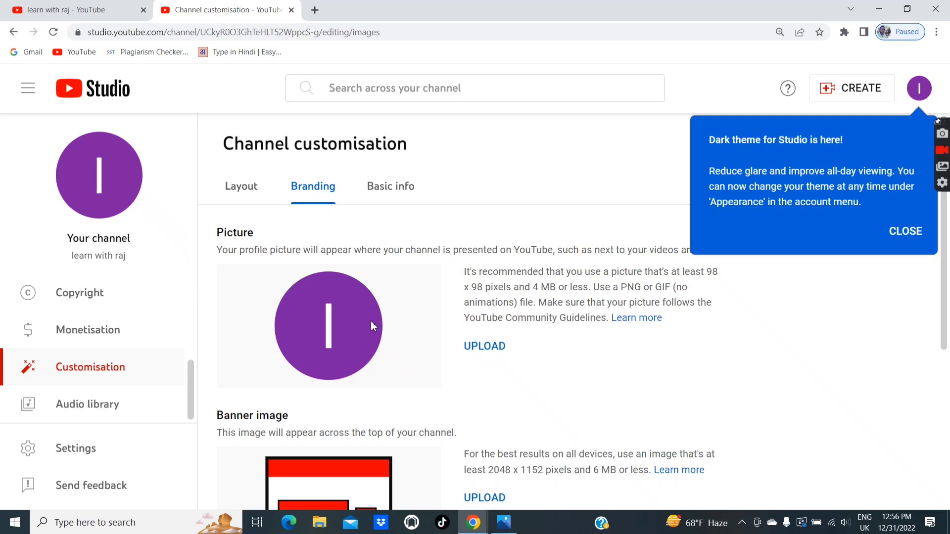
scroll(372, 326, down, 1)
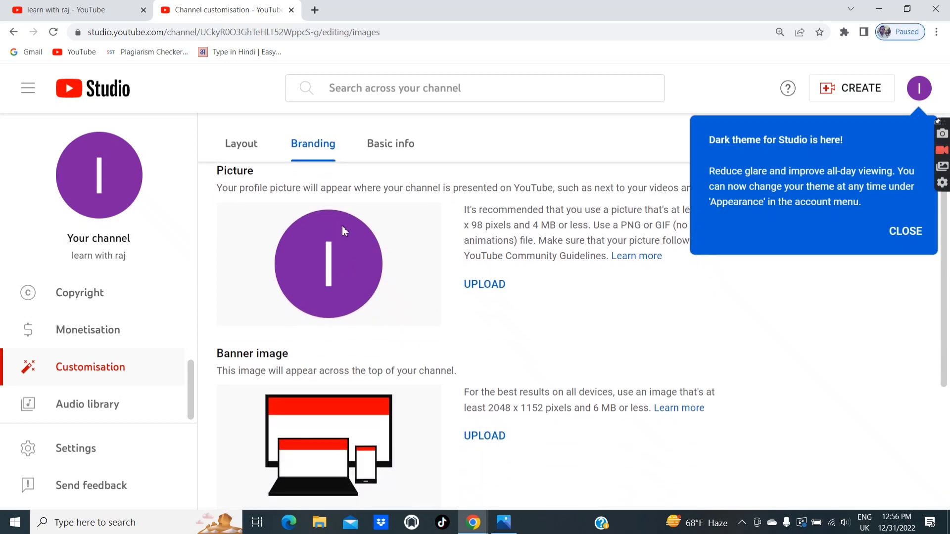
click(481, 290)
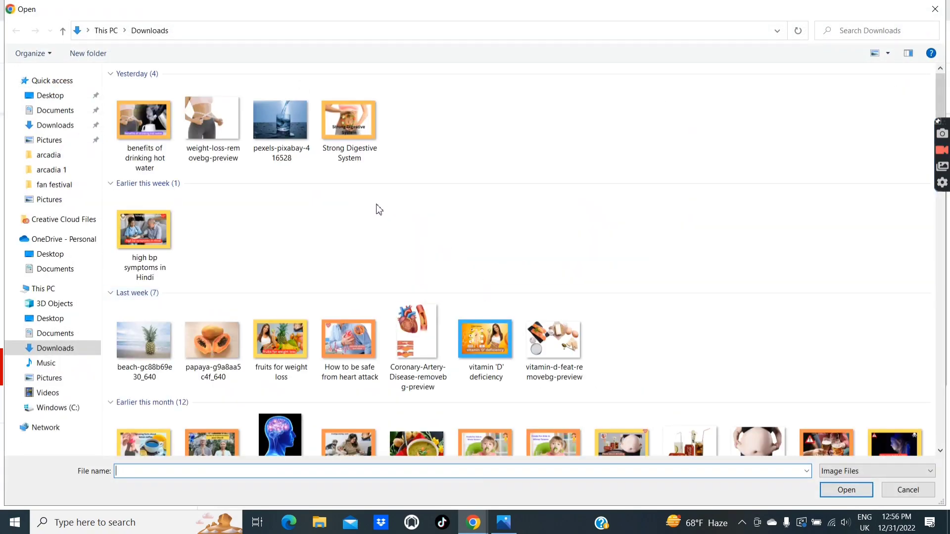
scroll(353, 269, down, 6)
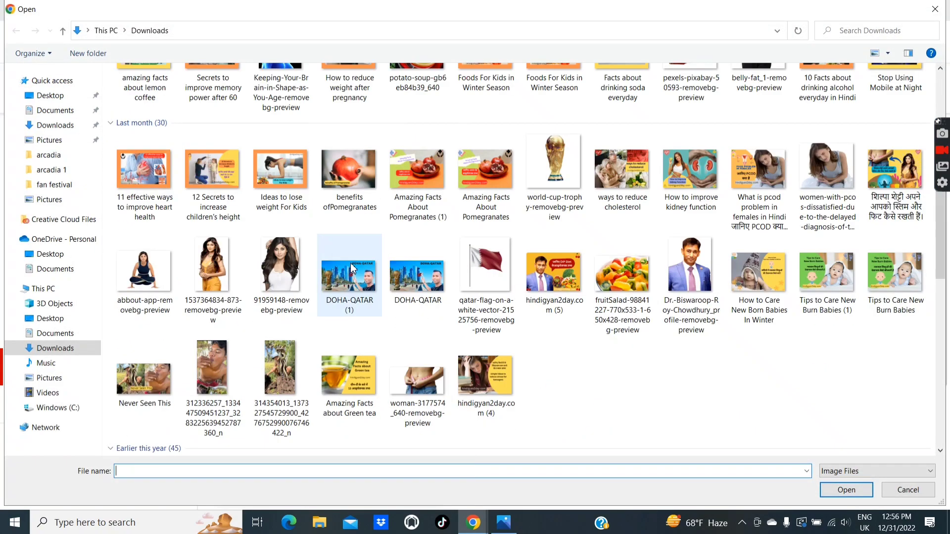
scroll(354, 268, up, 6)
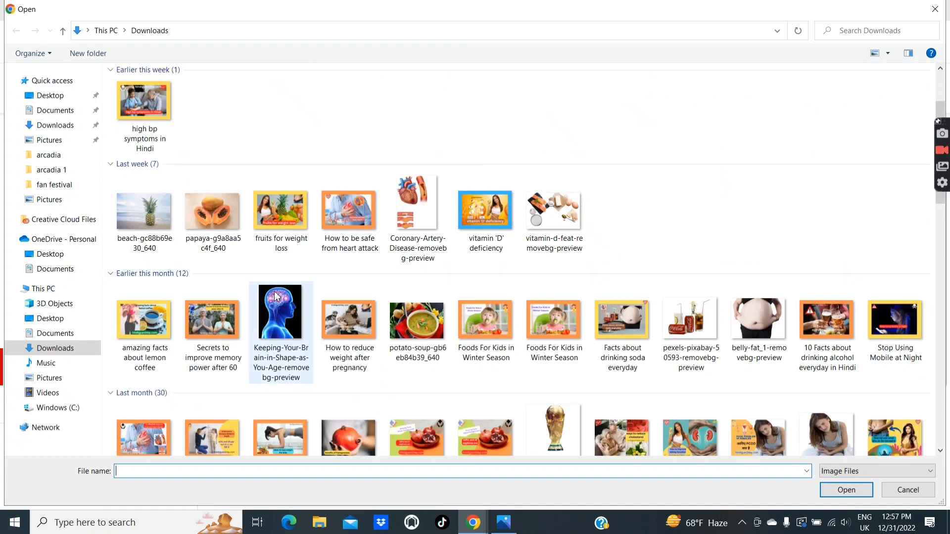
click(277, 317)
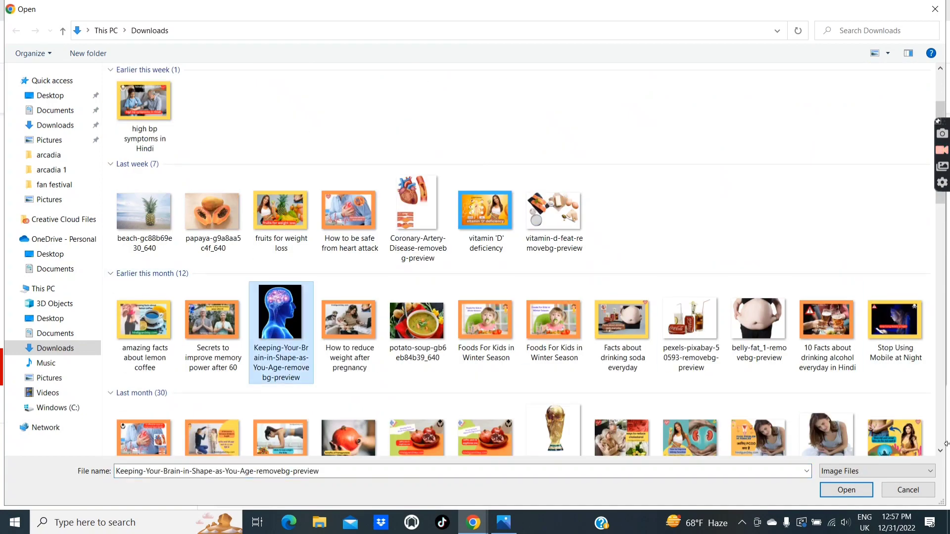
click(862, 492)
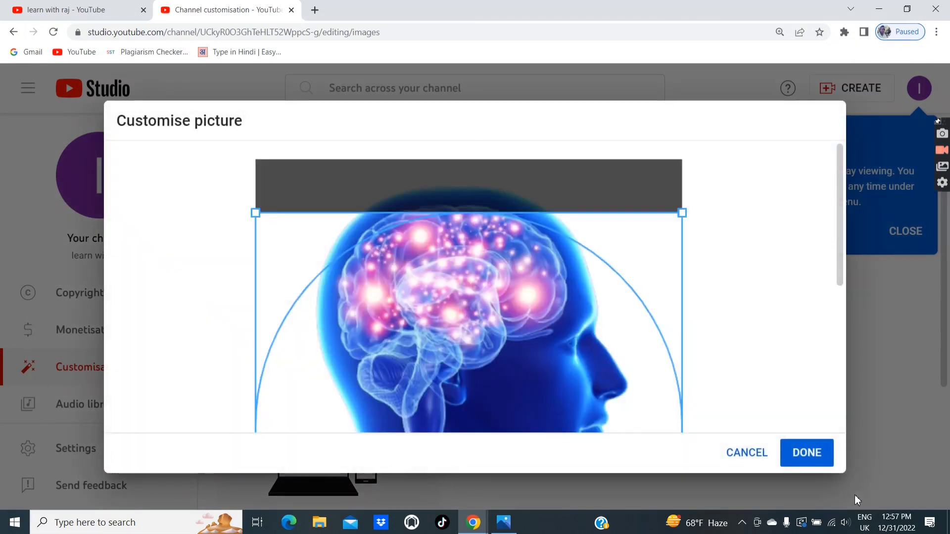
Step: Crop the profile picture to the top of the image and confirm it
scroll(521, 367, down, 1)
scroll(520, 366, down, 3)
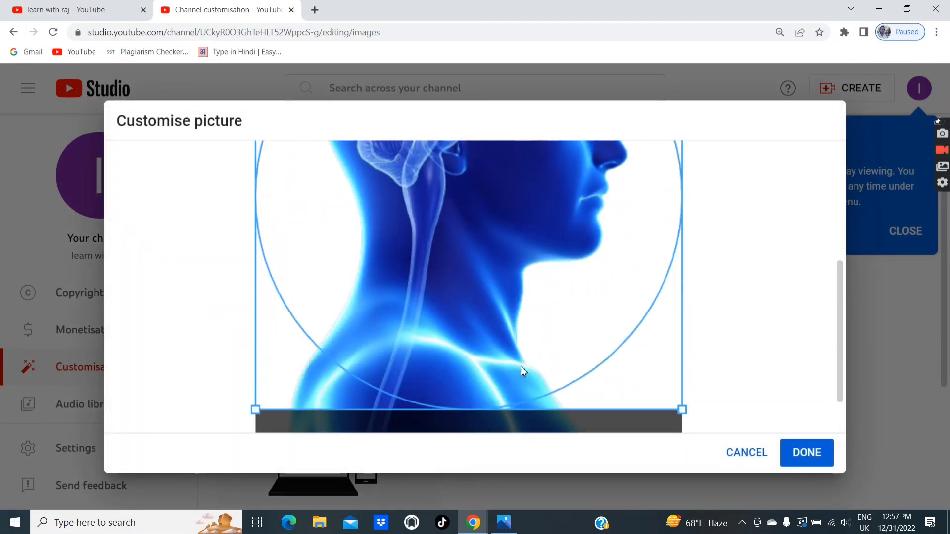
scroll(520, 369, up, 4)
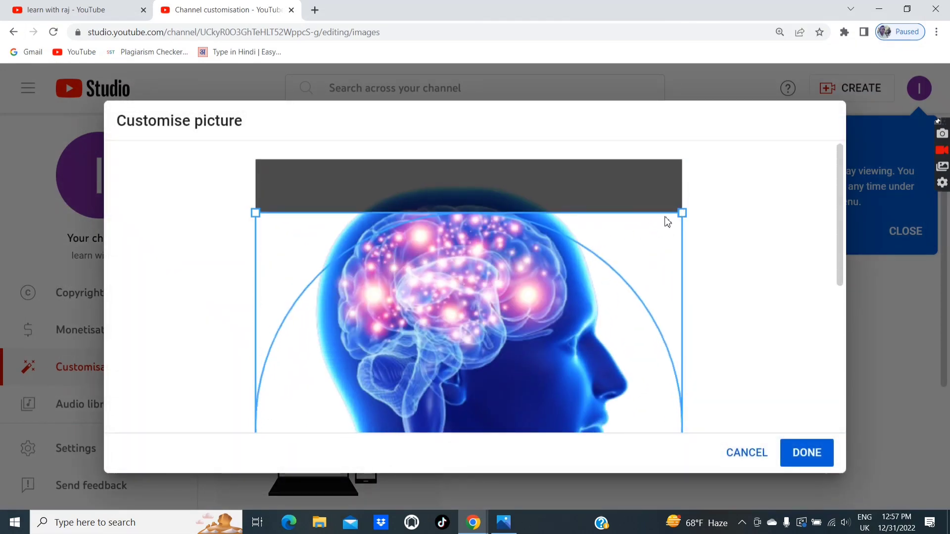
drag(657, 237, 649, 180)
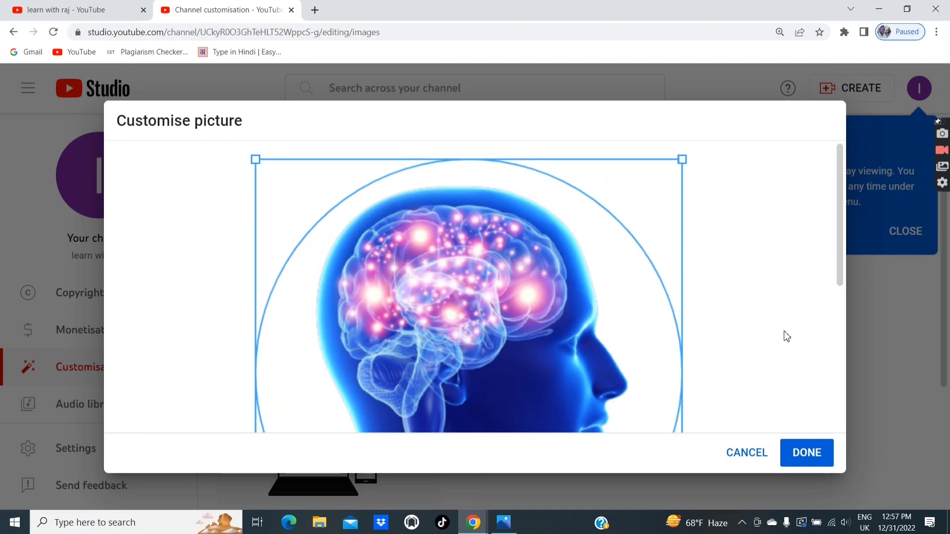
click(812, 452)
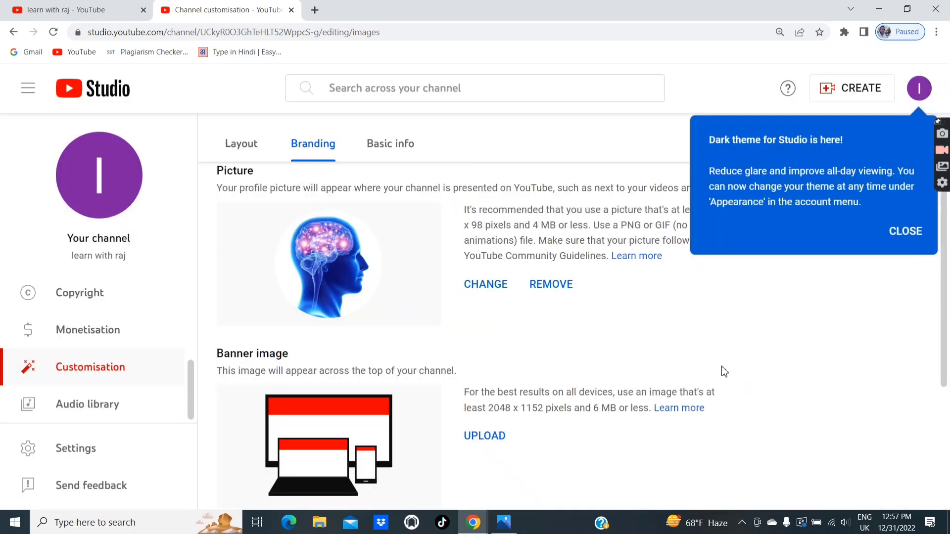
scroll(619, 314, down, 1)
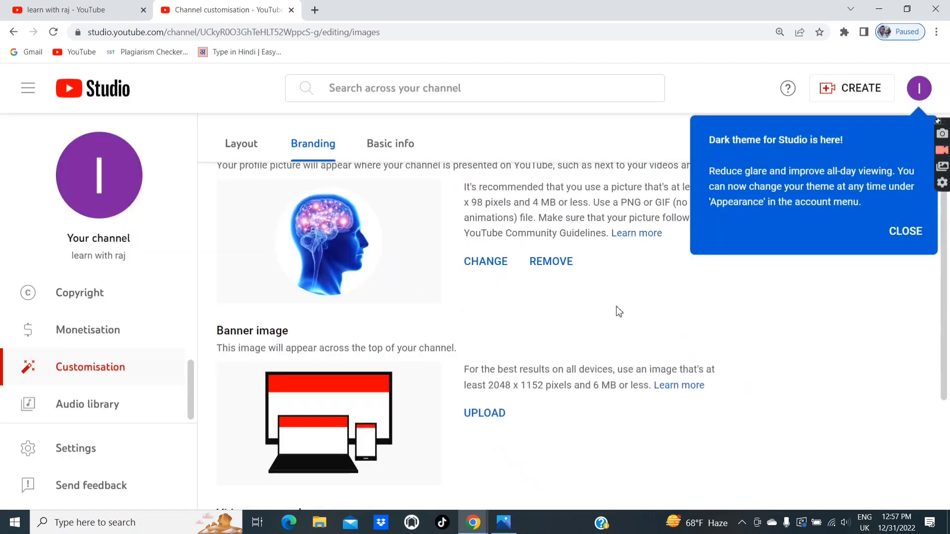
scroll(619, 311, down, 2)
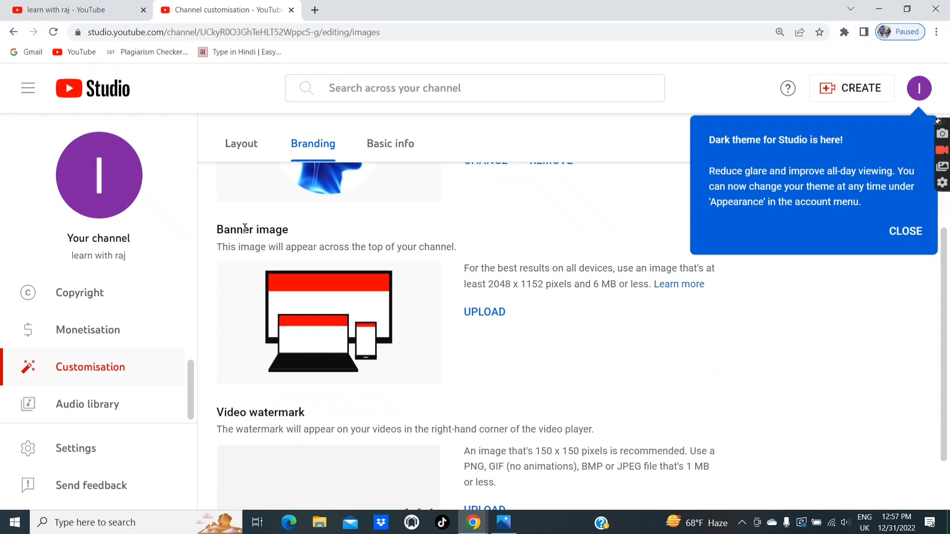
scroll(417, 286, up, 3)
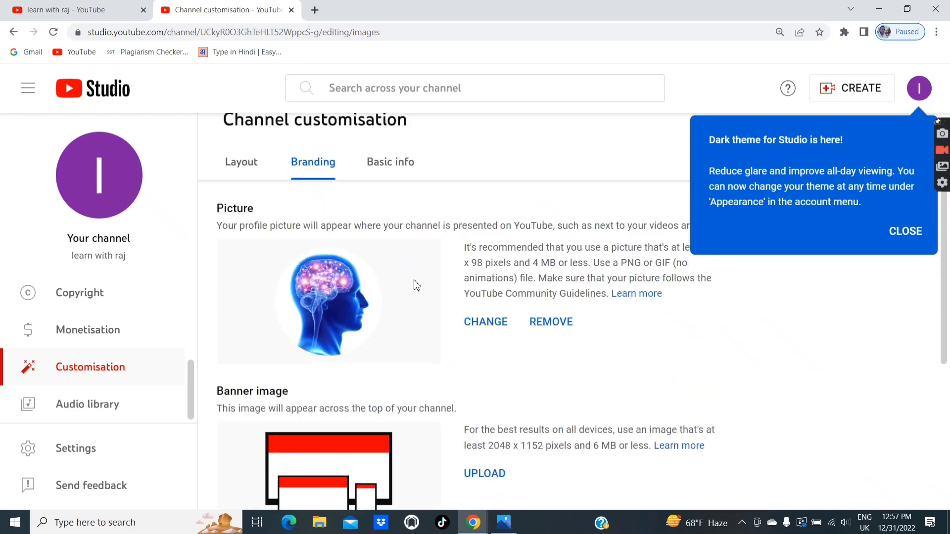
scroll(417, 285, up, 1)
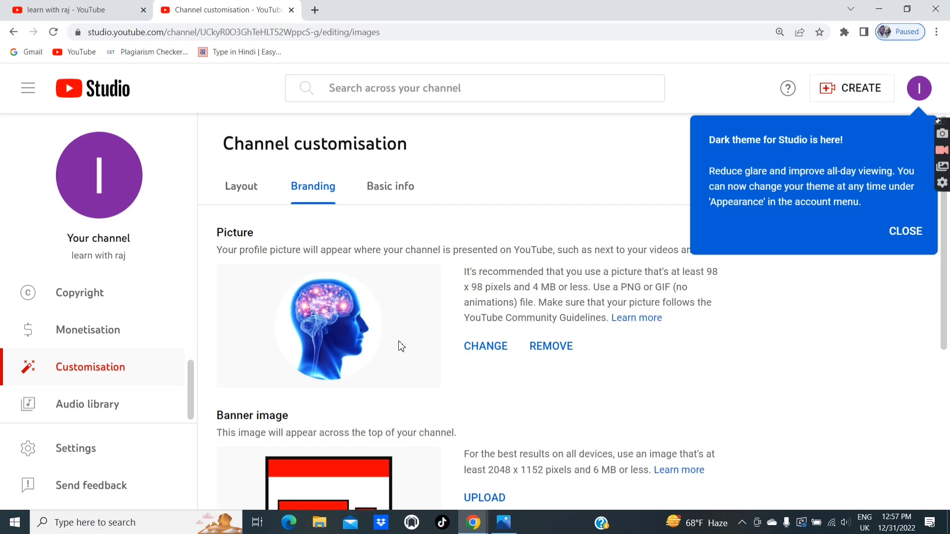
scroll(402, 346, down, 2)
scroll(399, 354, up, 1)
scroll(421, 347, down, 2)
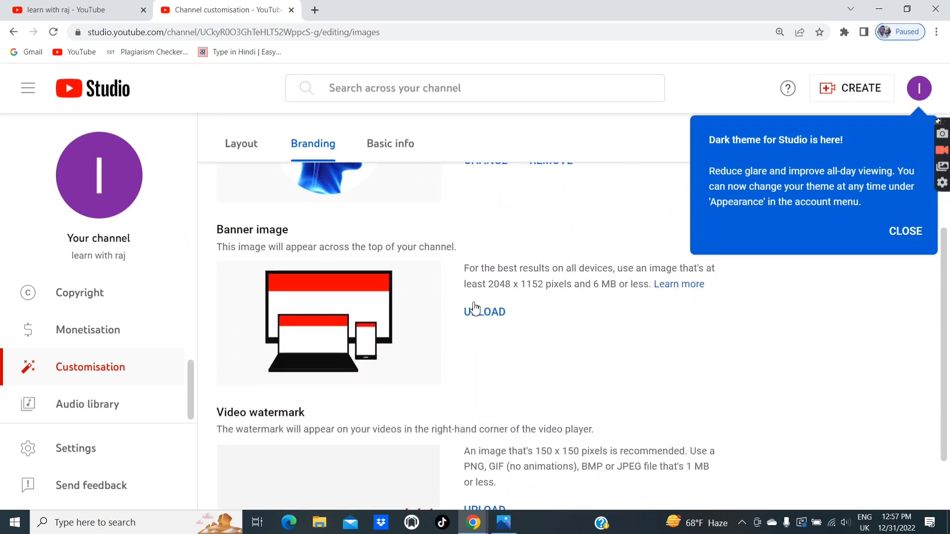
click(478, 313)
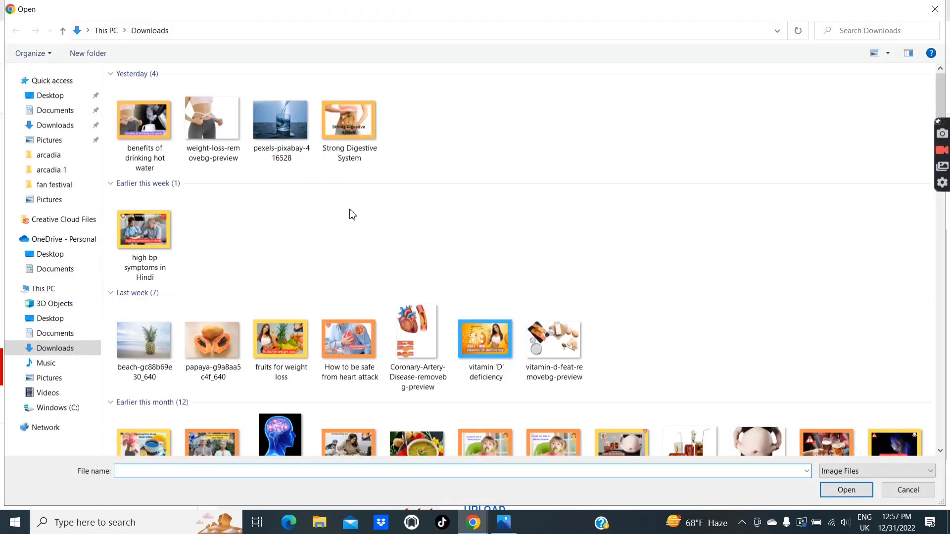
click(901, 491)
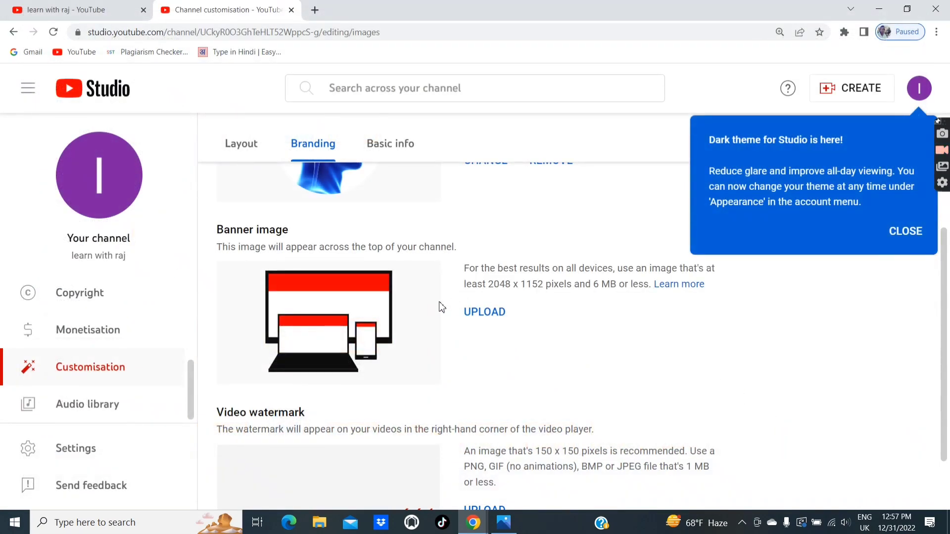
scroll(435, 309, down, 1)
scroll(436, 309, up, 2)
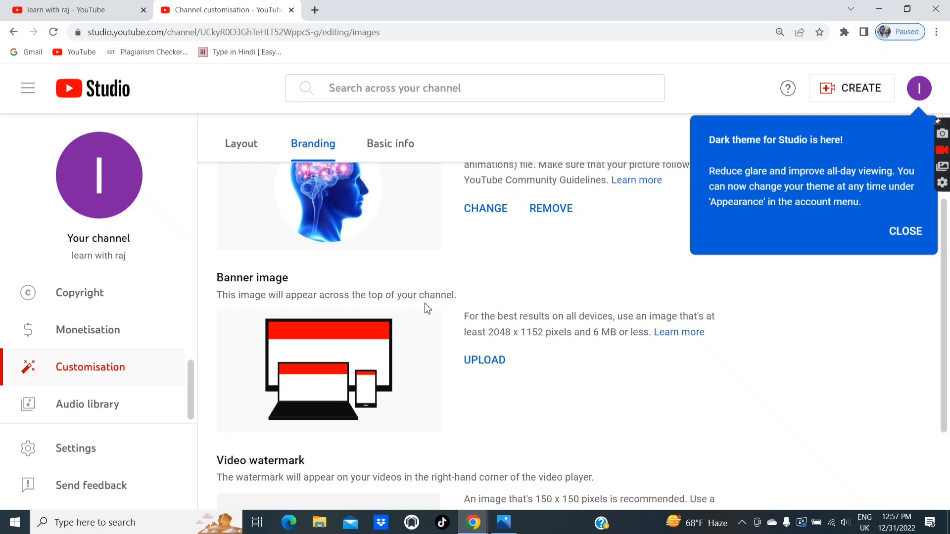
scroll(428, 309, up, 3)
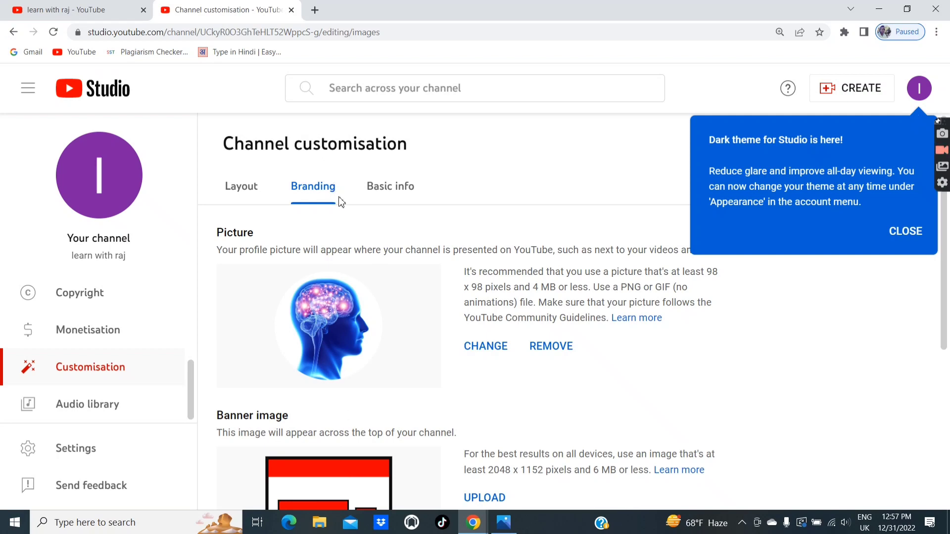
Step: Switch to the Basic info tab and scroll down to the contact Email field
click(405, 189)
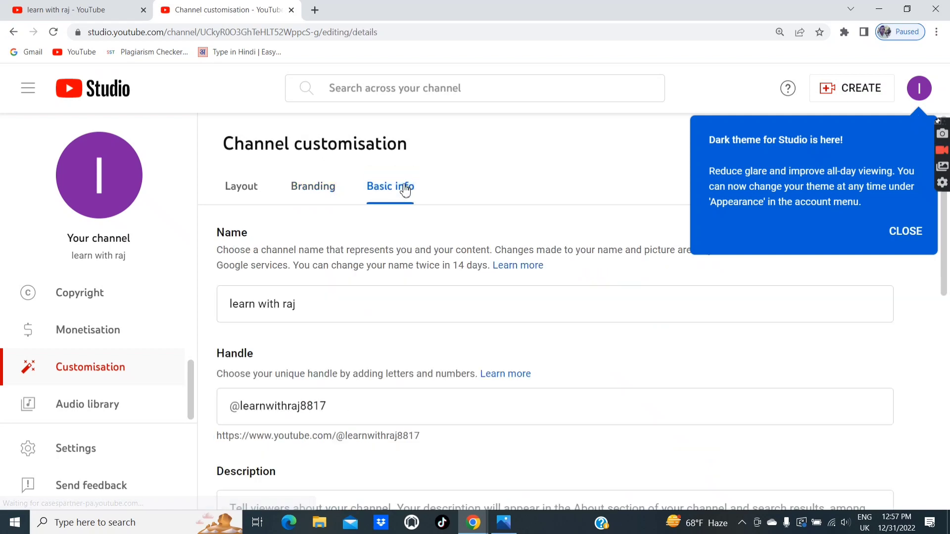
scroll(405, 190, down, 1)
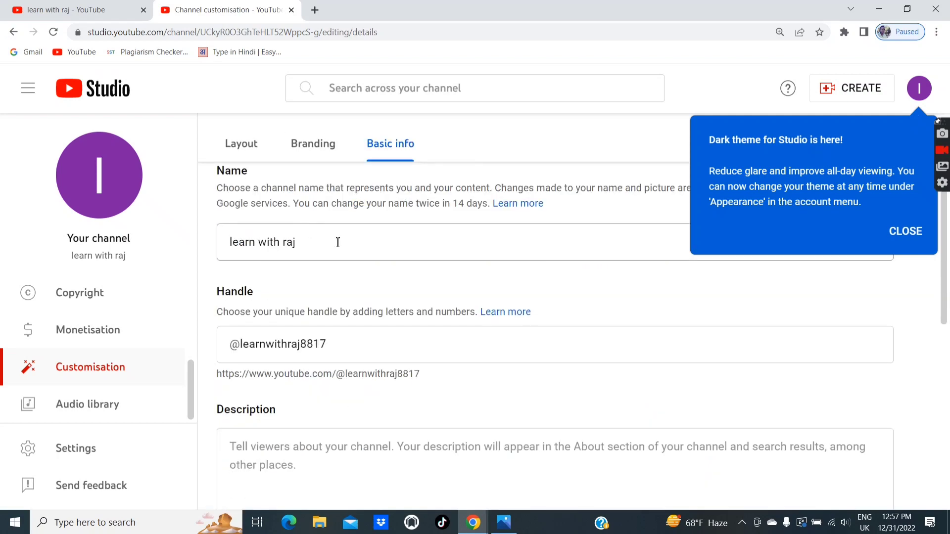
scroll(338, 243, down, 3)
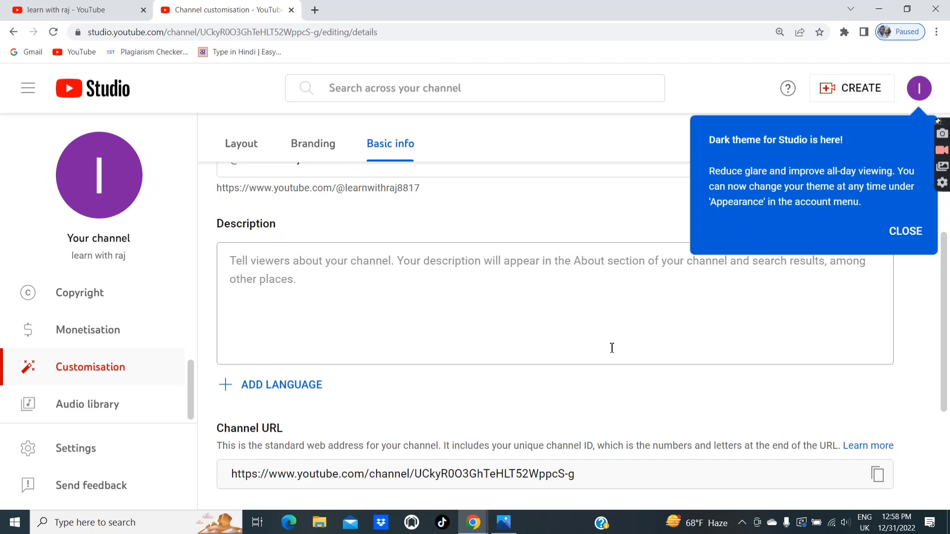
scroll(532, 301, down, 4)
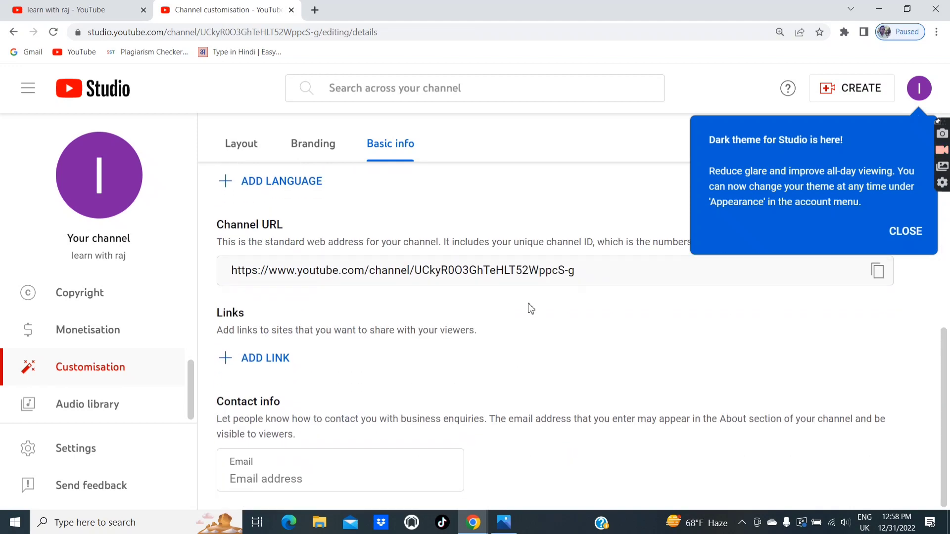
click(299, 478)
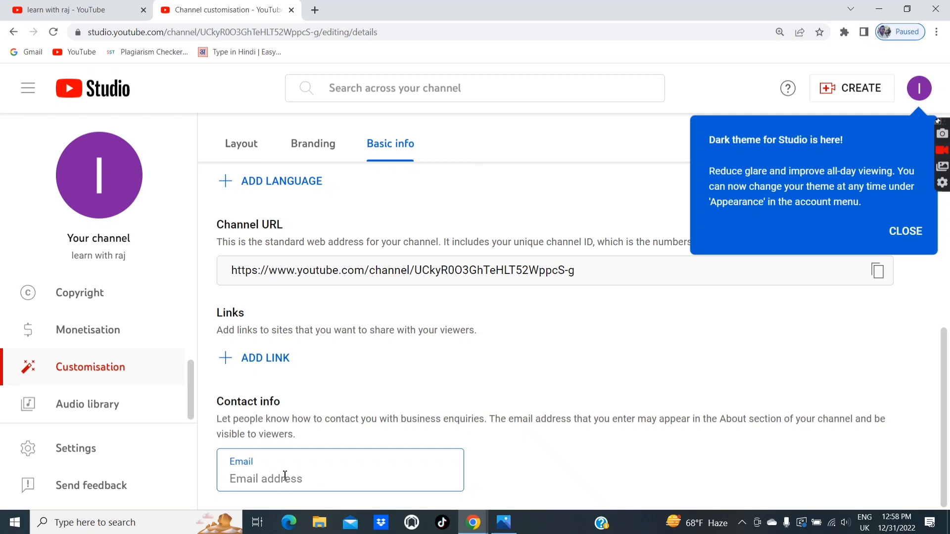